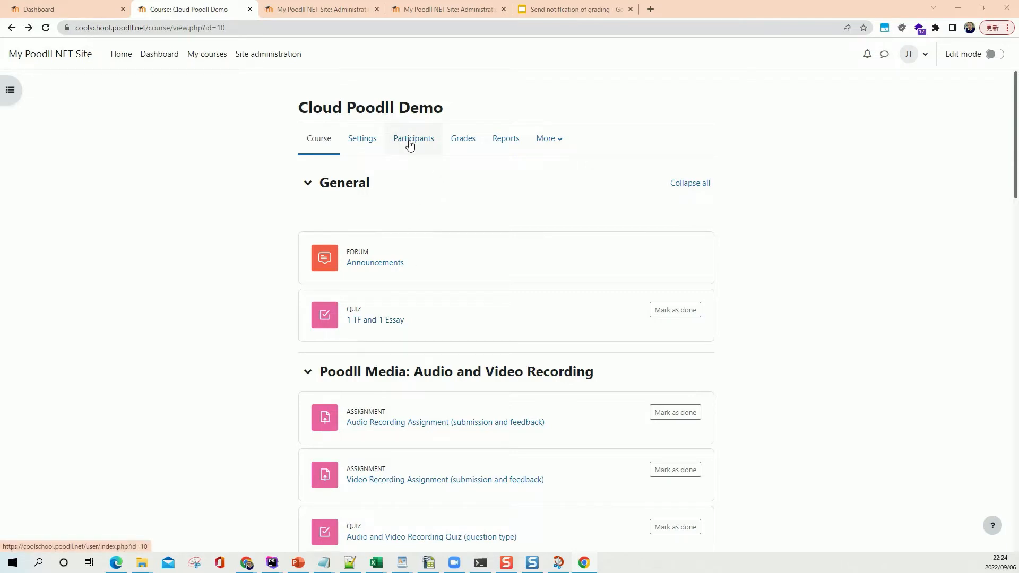
Open the advanced role override for the Student role in the Cloud Poodll Demo course permissions.
click(410, 144)
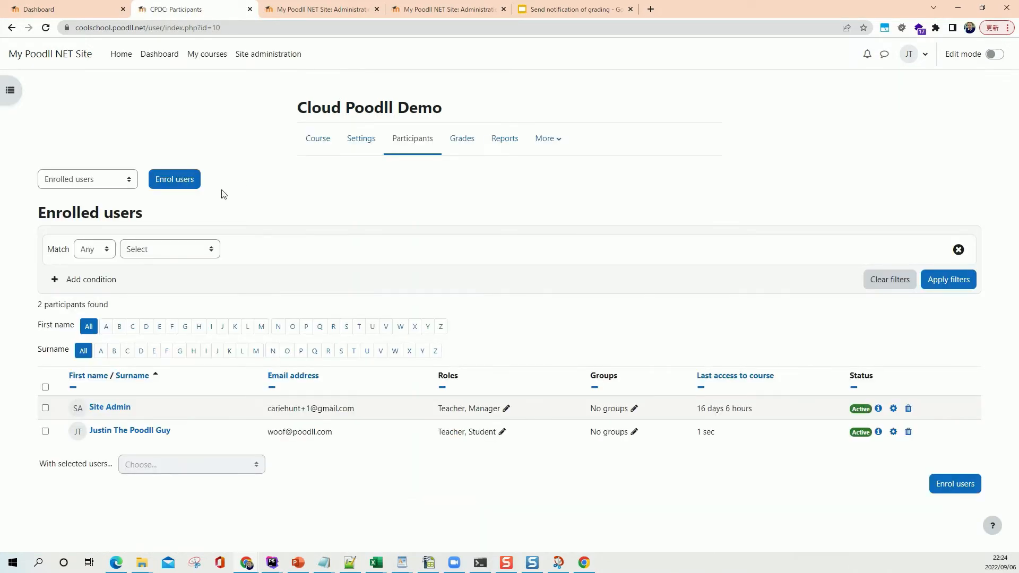
click(112, 181)
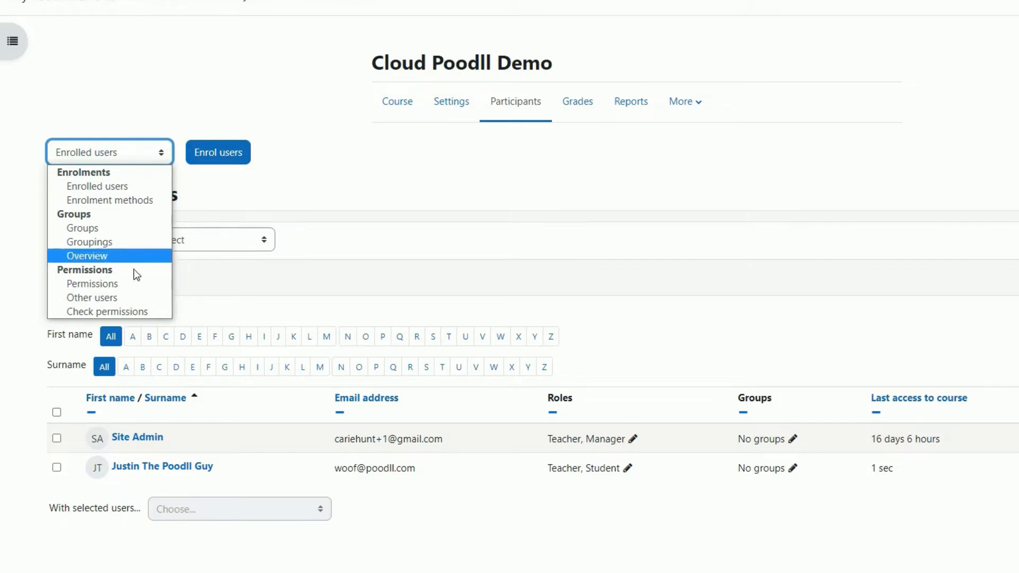
click(129, 284)
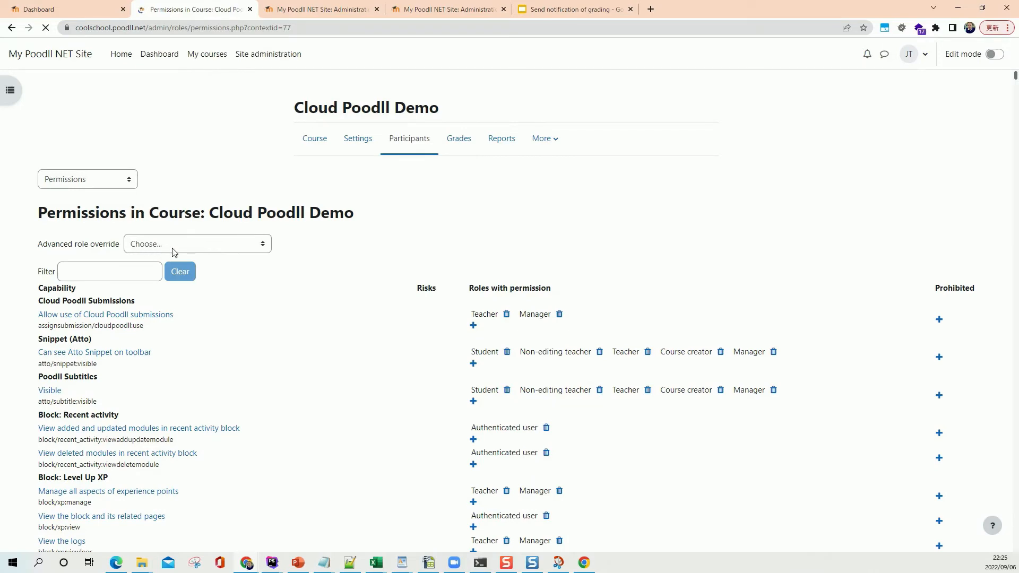
click(207, 245)
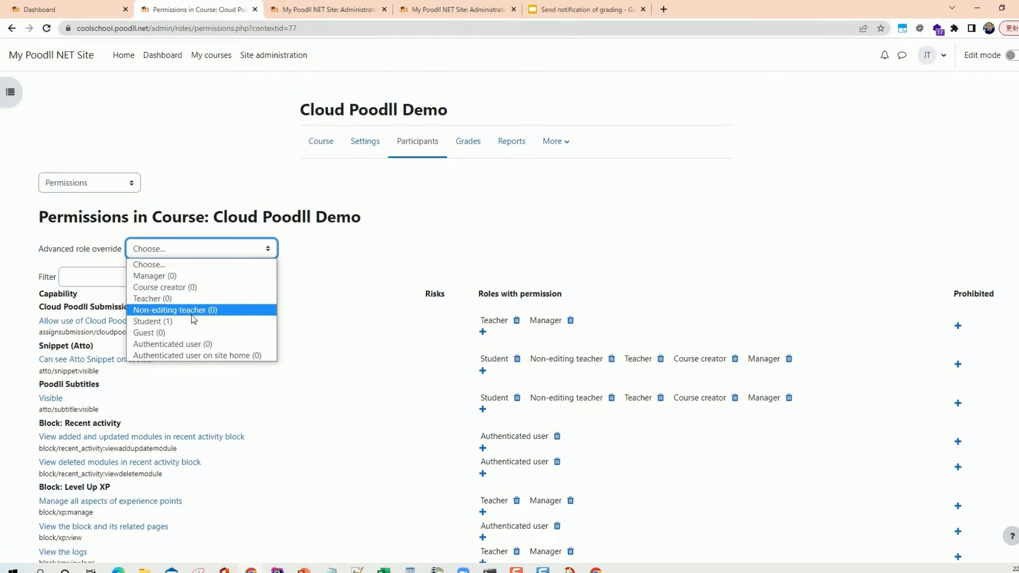
click(187, 315)
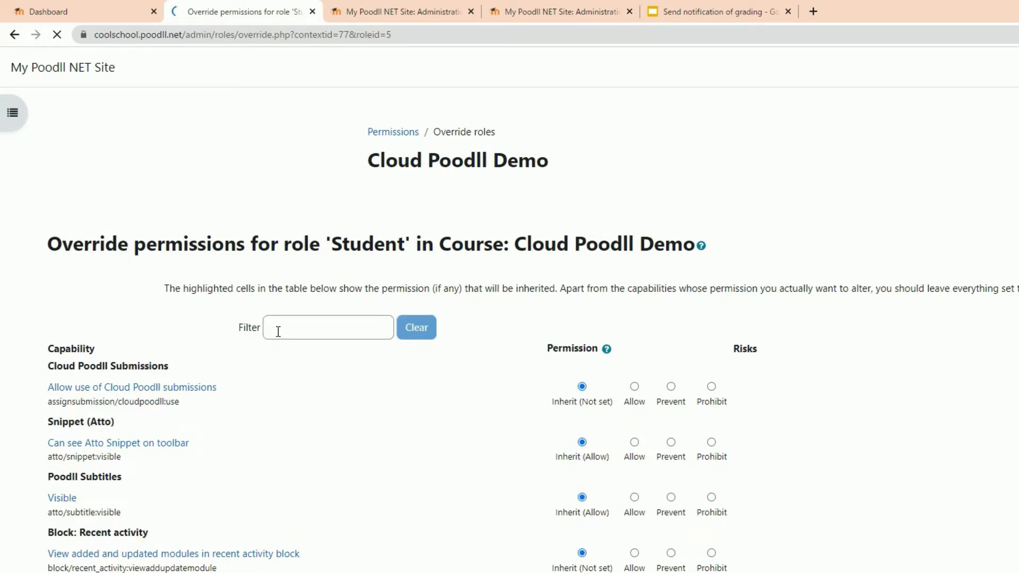
Filter the capabilities by "quiz", set "Receive notification when your attempt has been graded" to Allow, and save the override.
click(278, 331)
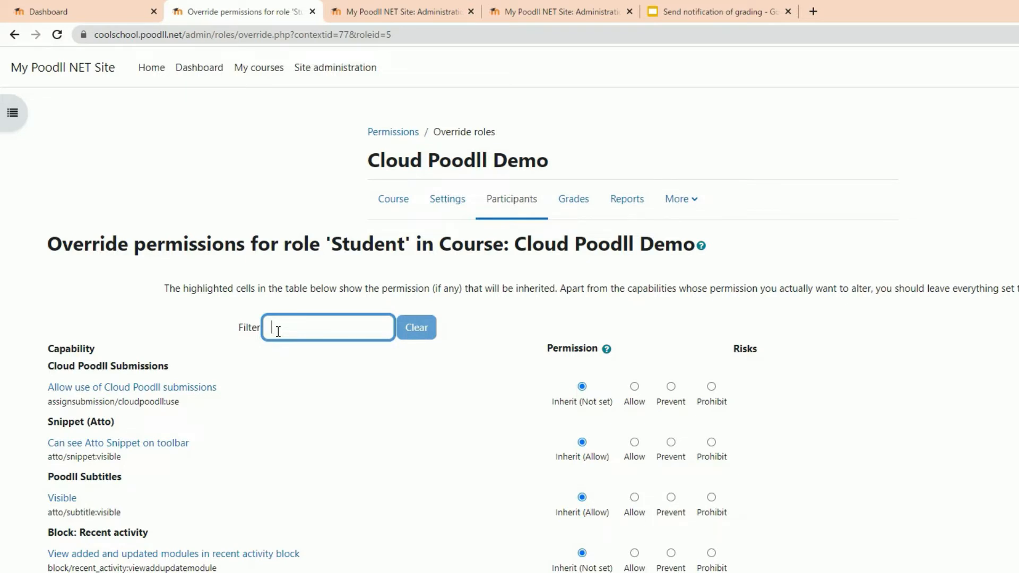
text(q)
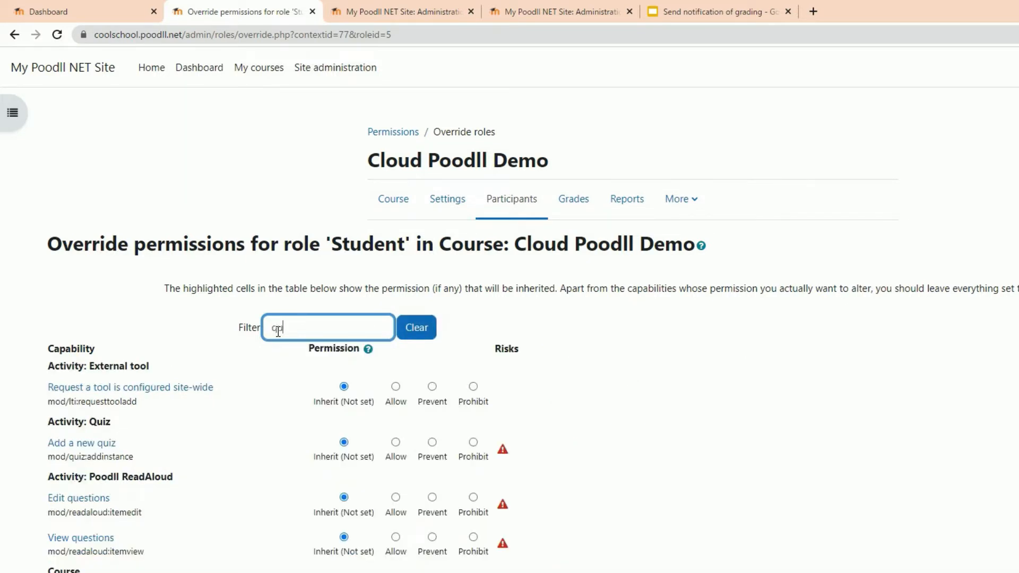
text(uiz)
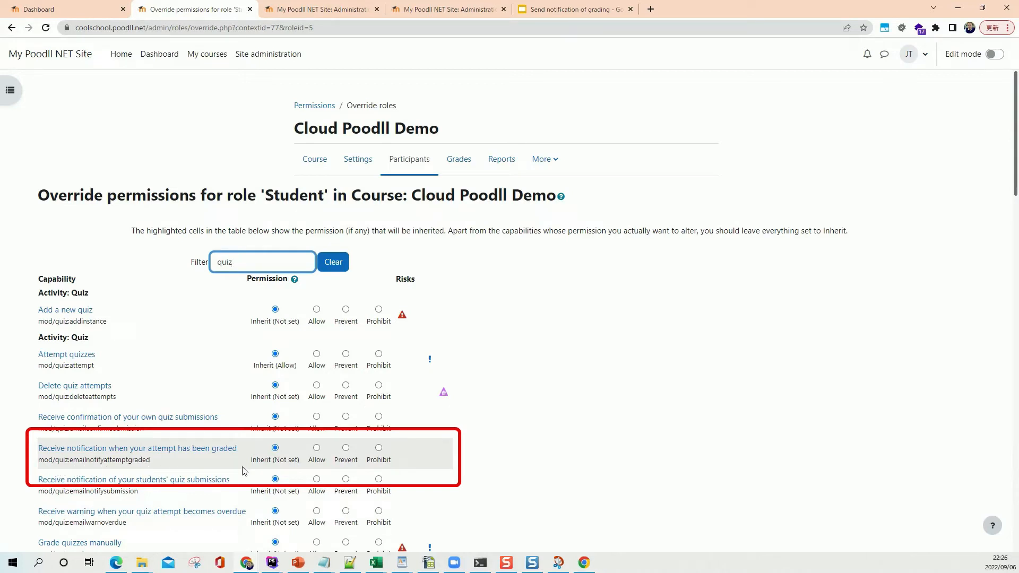
click(317, 449)
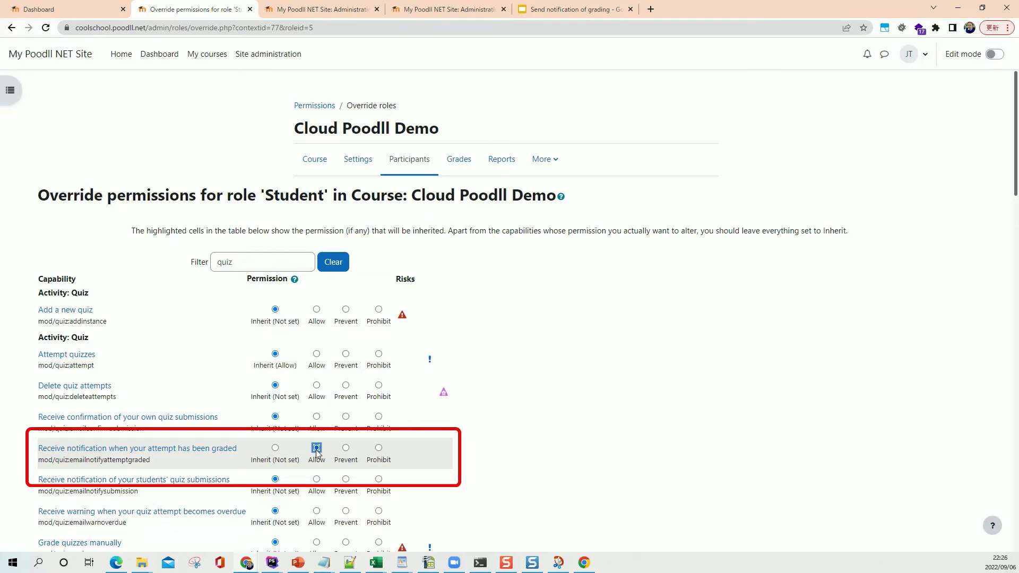
scroll(582, 409, down, 20)
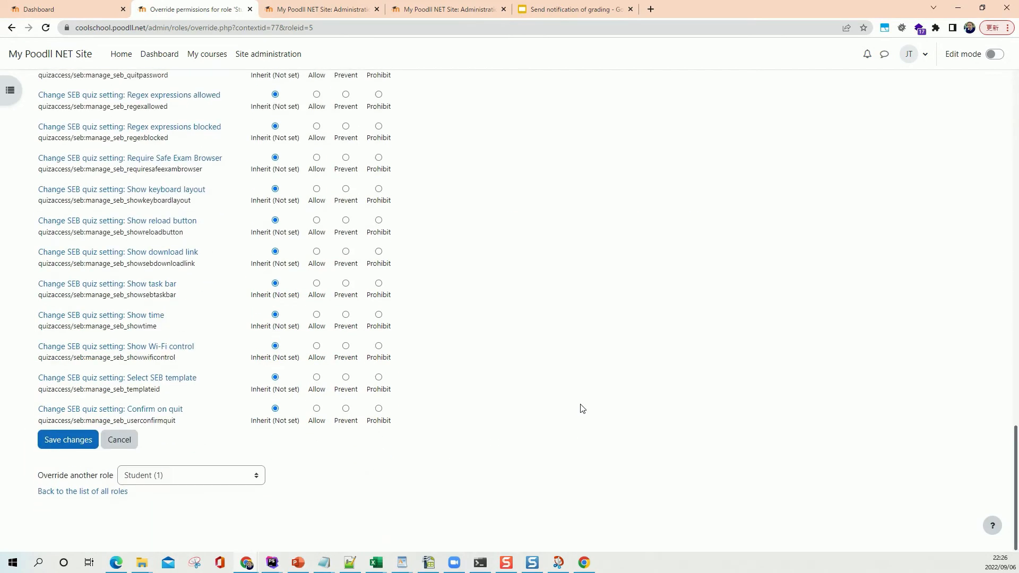
click(72, 444)
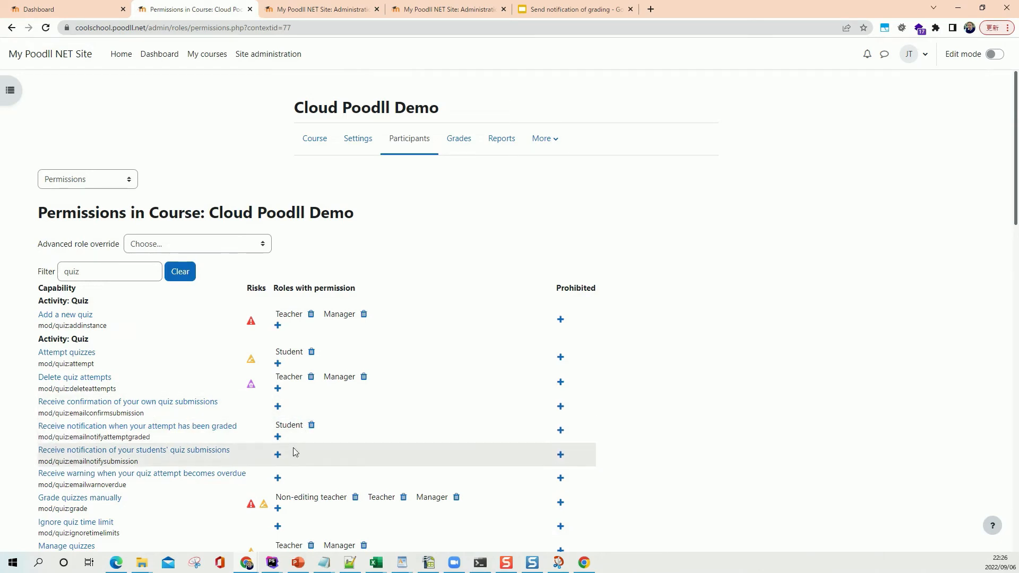
Return to the Cloud Poodll Demo course page and switch to the Student role.
click(320, 146)
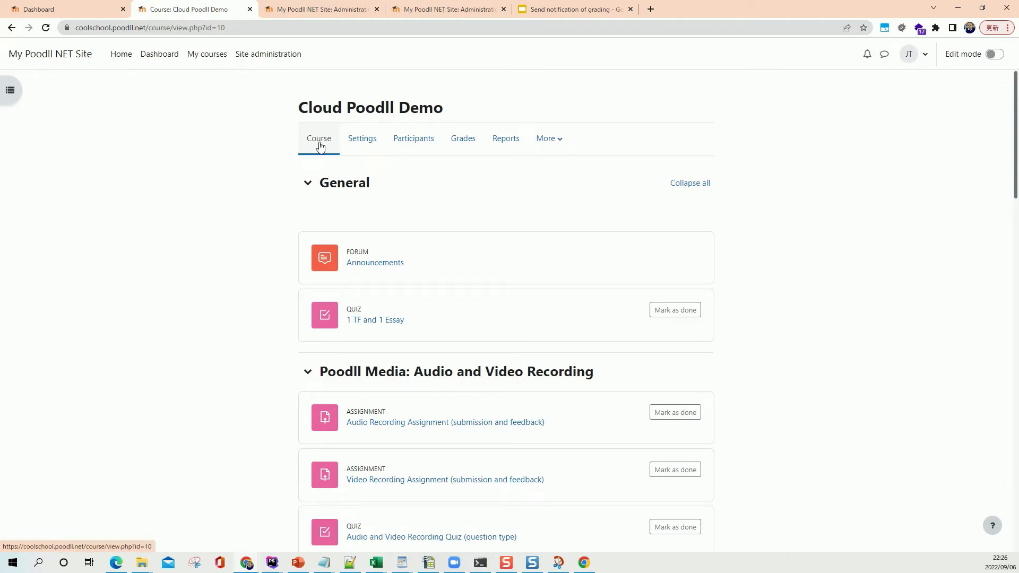
click(925, 59)
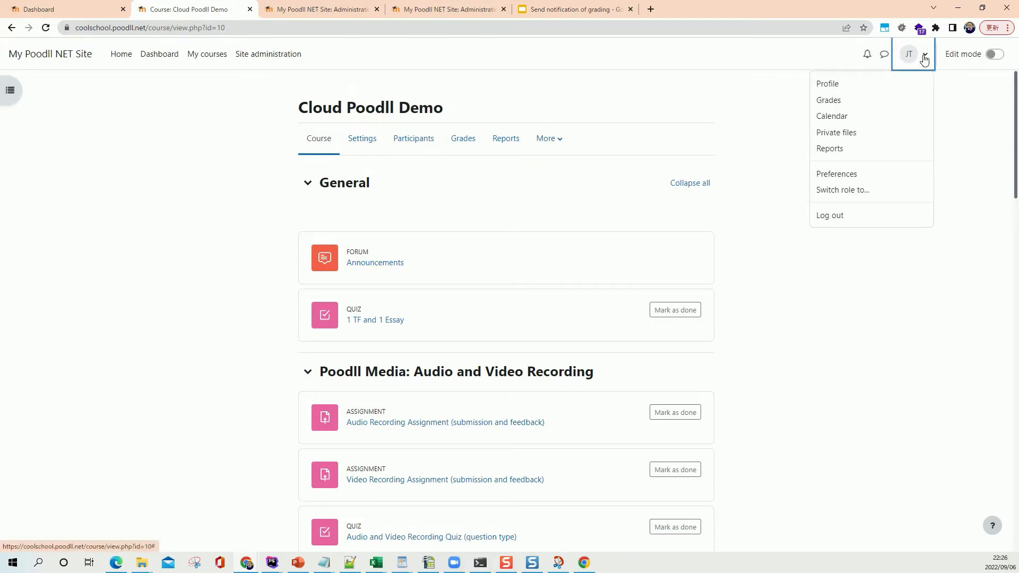
click(886, 190)
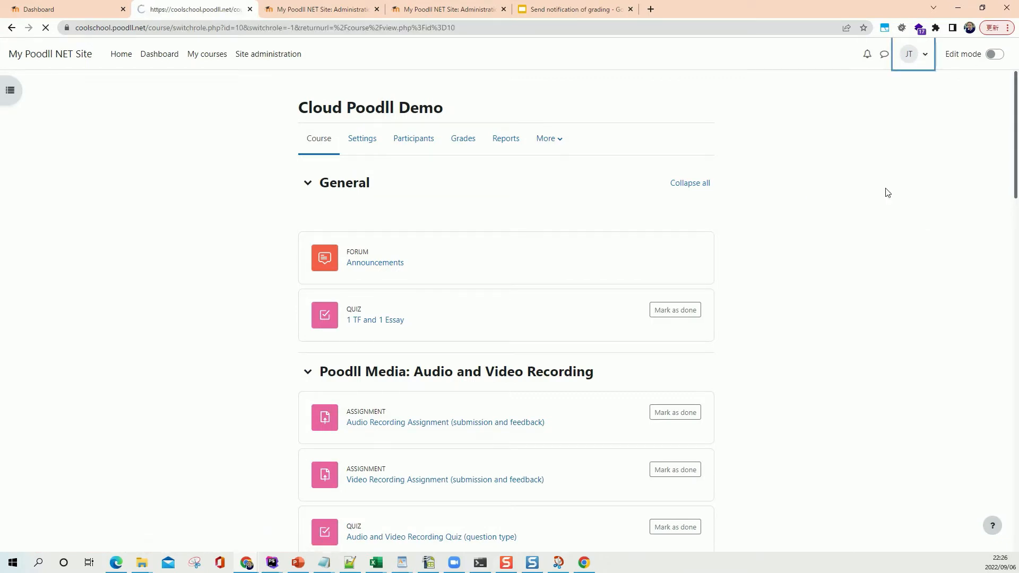
click(66, 342)
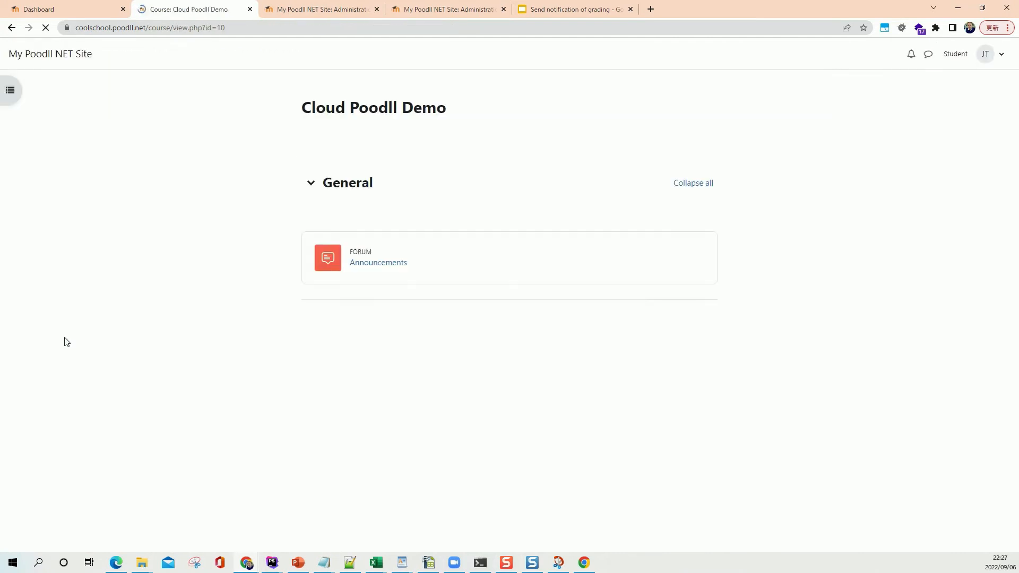
Start an attempt at the "1 TF and 1 Essay" quiz and answer True to question 1.
click(370, 323)
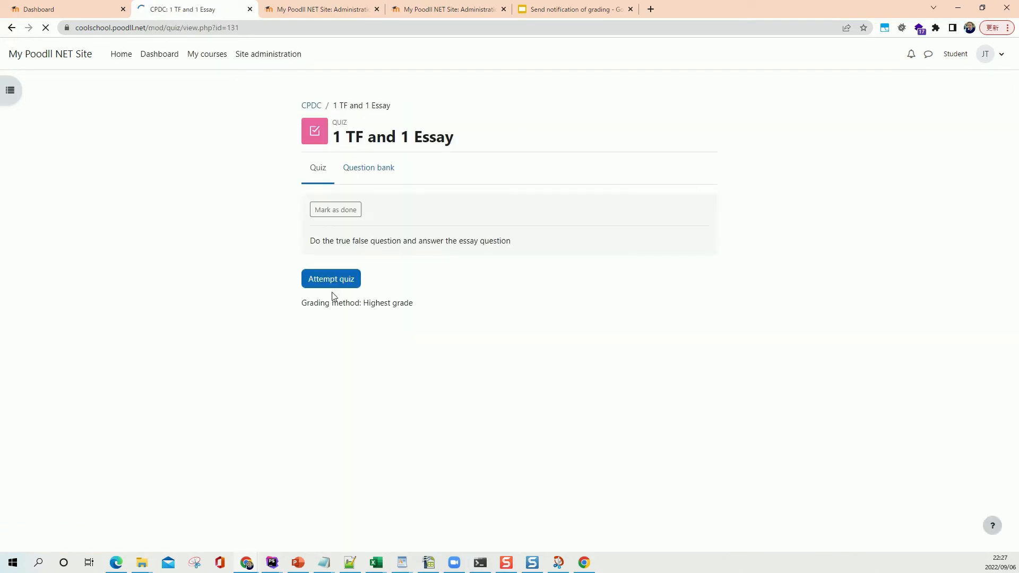
click(334, 287)
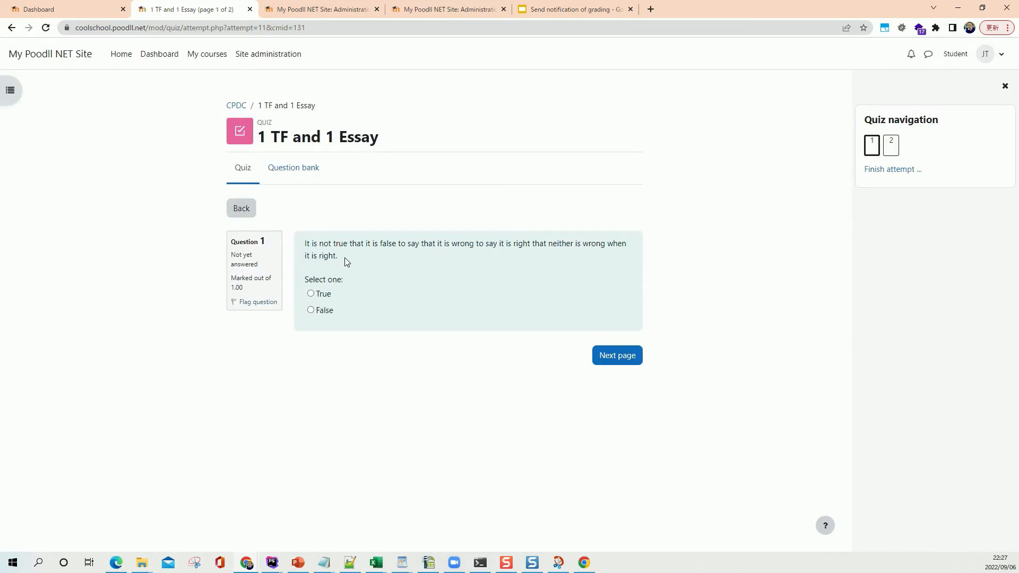
click(311, 296)
click(603, 356)
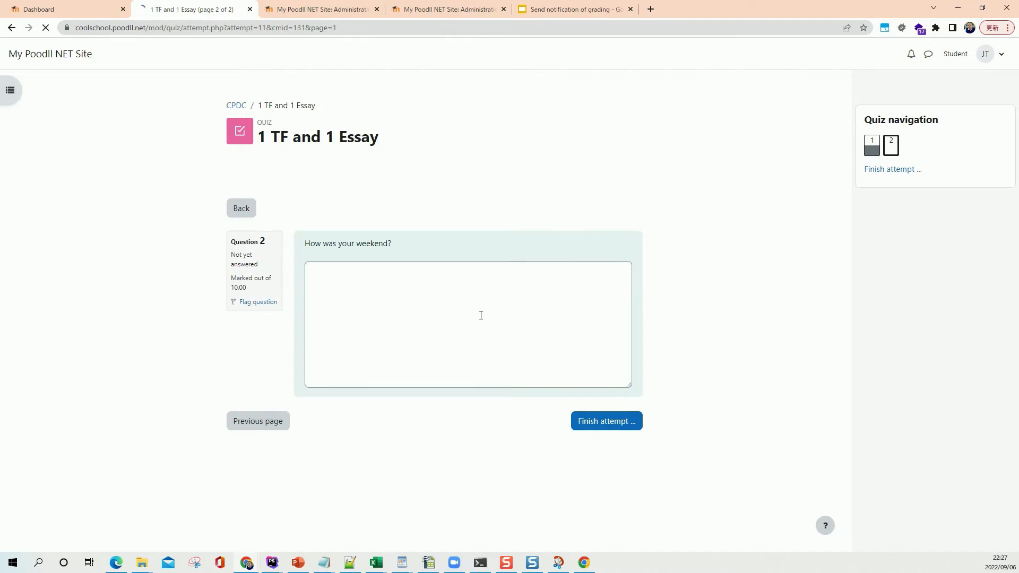
Answer the essay question with "It was good", then submit the whole quiz attempt and confirm.
click(481, 314)
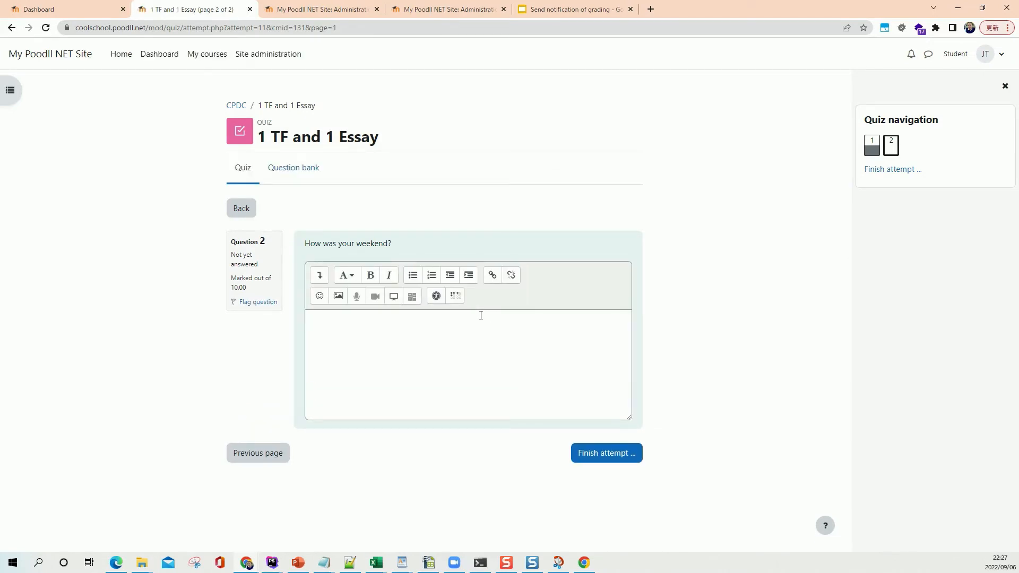
click(481, 315)
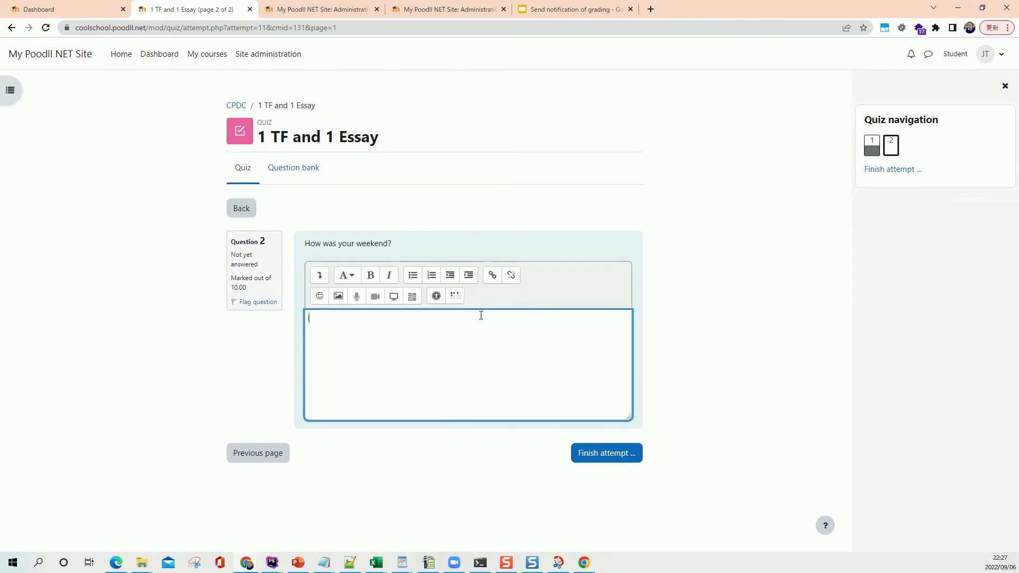
text(It was good)
click(638, 453)
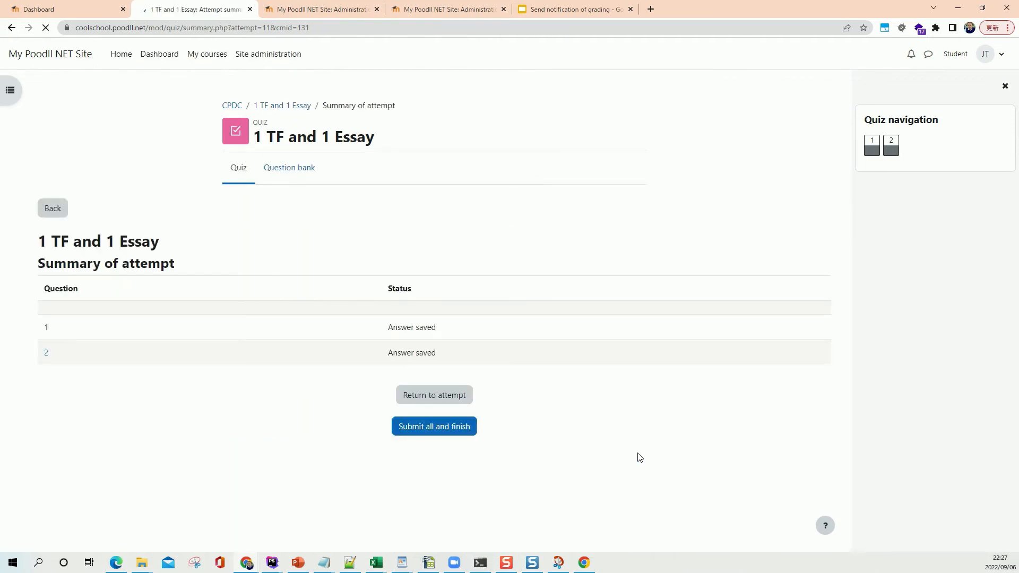
click(465, 429)
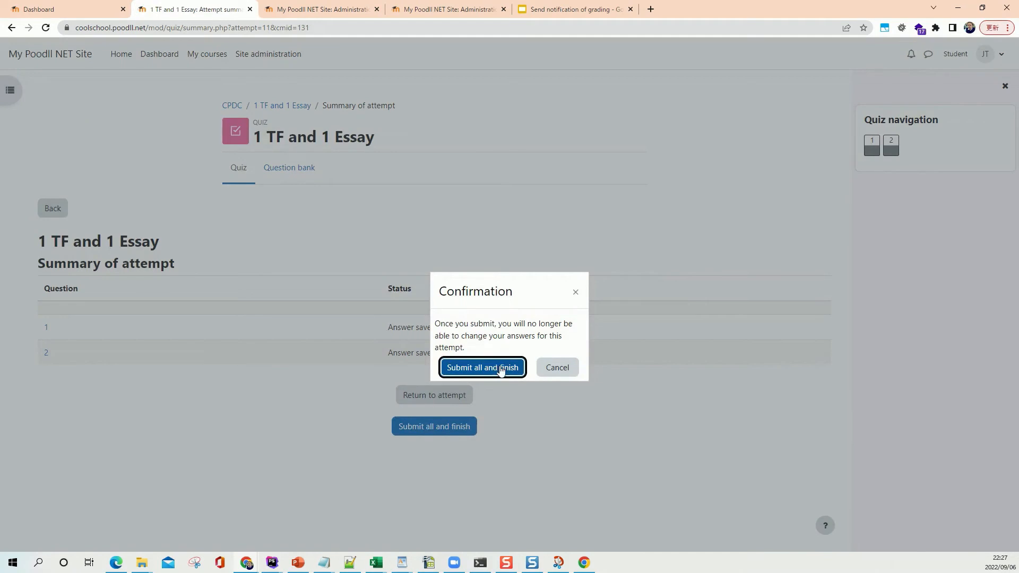
click(502, 367)
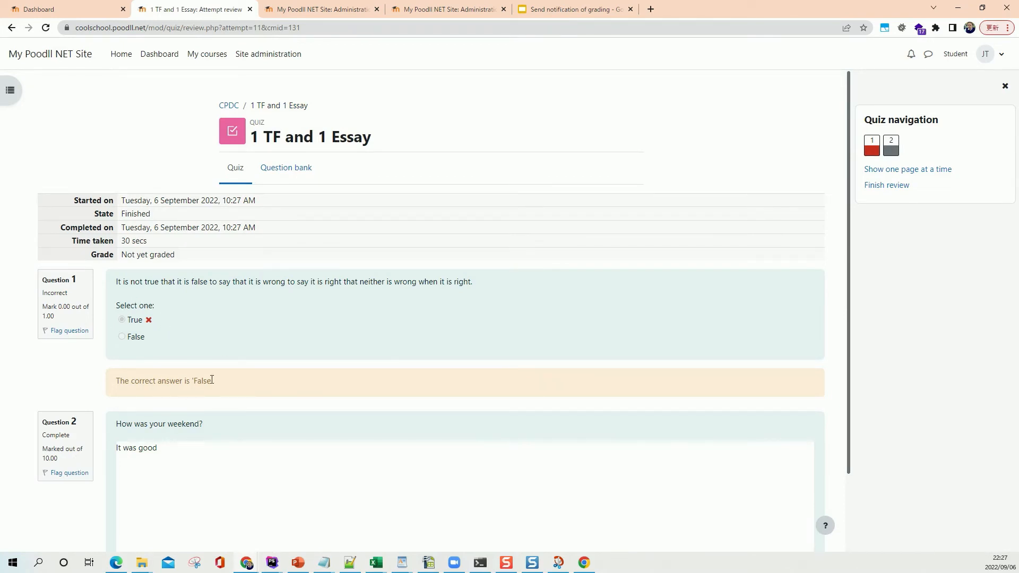
Review the submitted quiz attempt and switch back from Student to the normal role.
scroll(212, 379, down, 3)
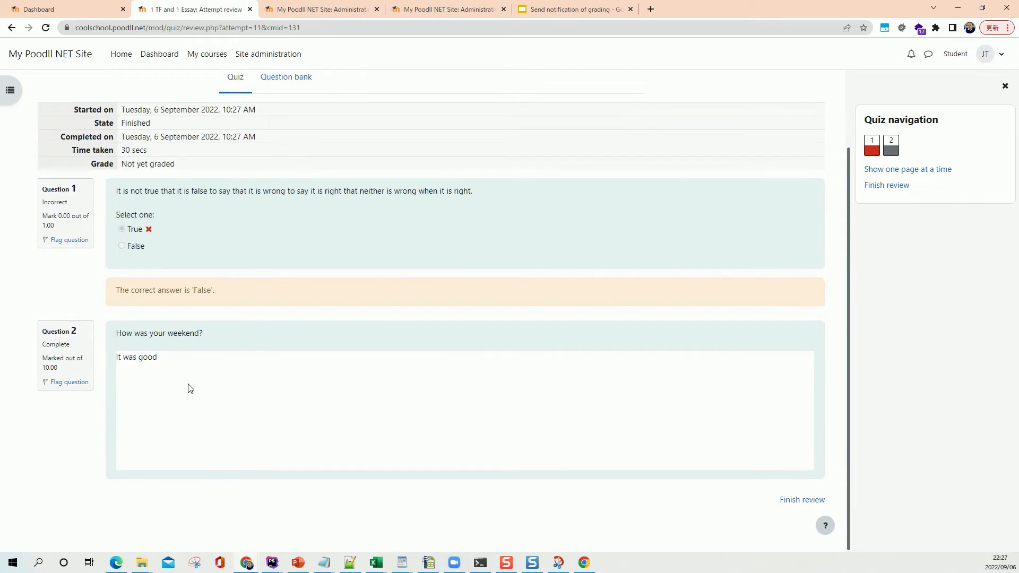
scroll(190, 388, up, 3)
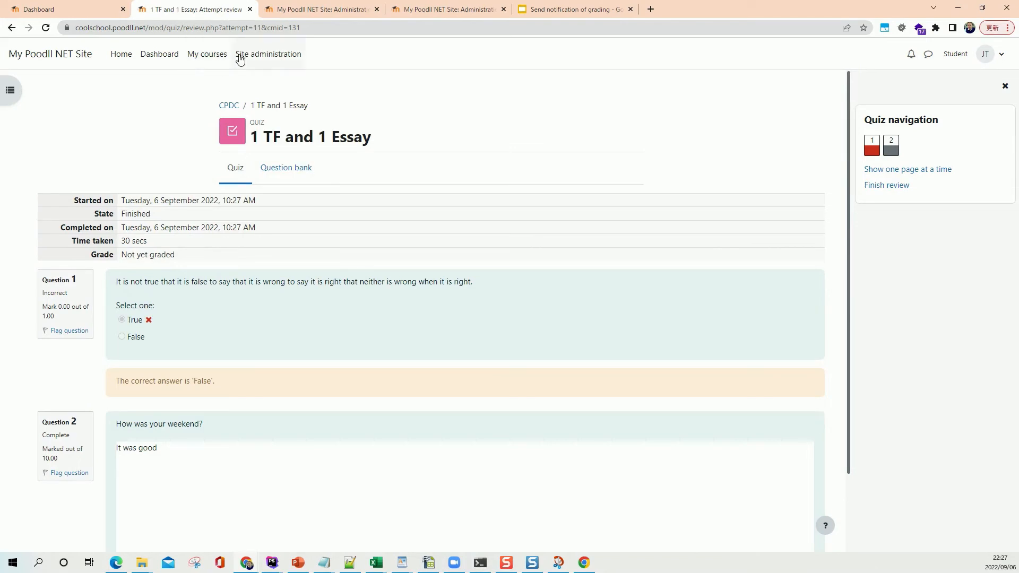
click(946, 57)
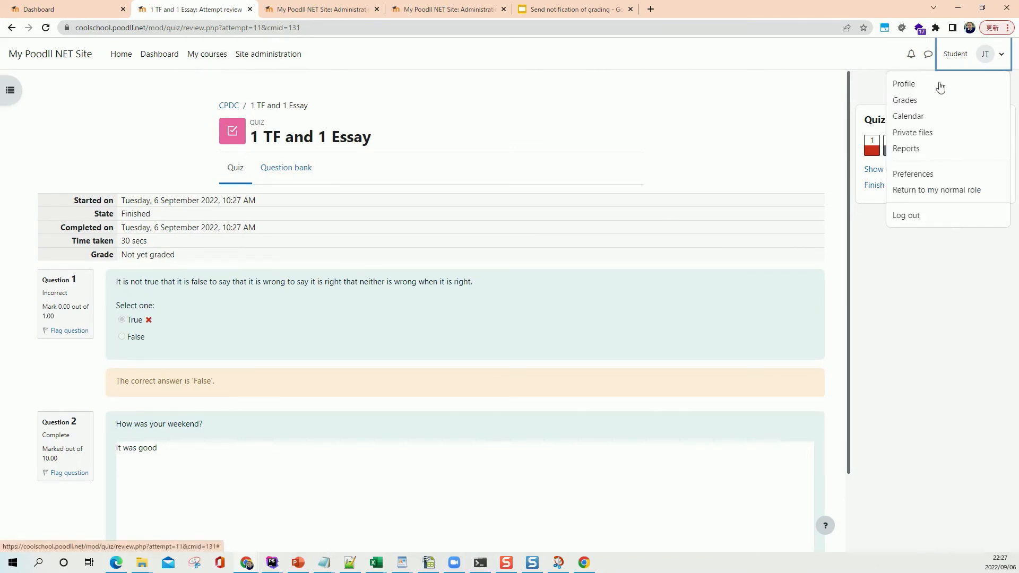
click(931, 190)
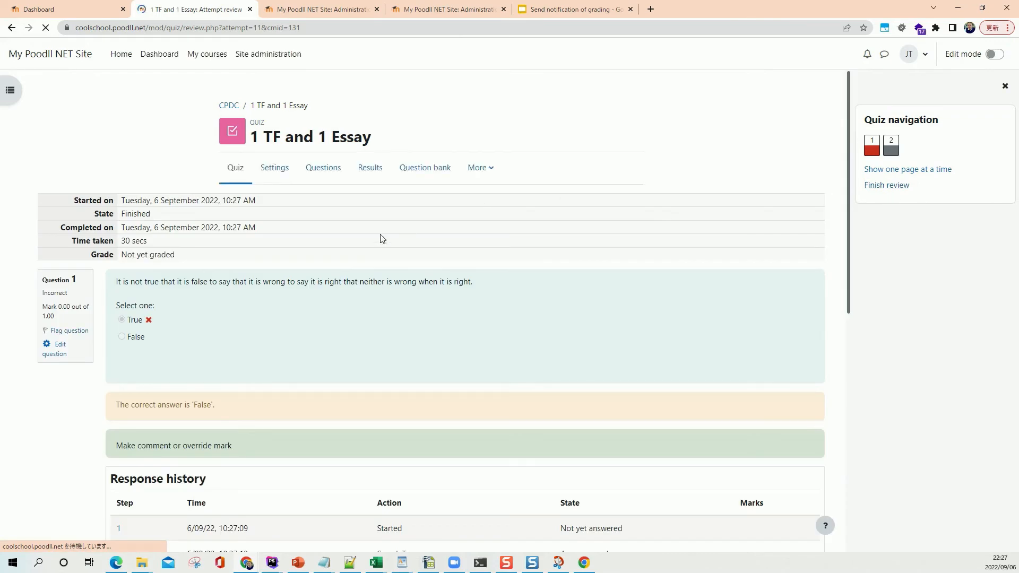
scroll(358, 239, down, 5)
scroll(357, 239, up, 5)
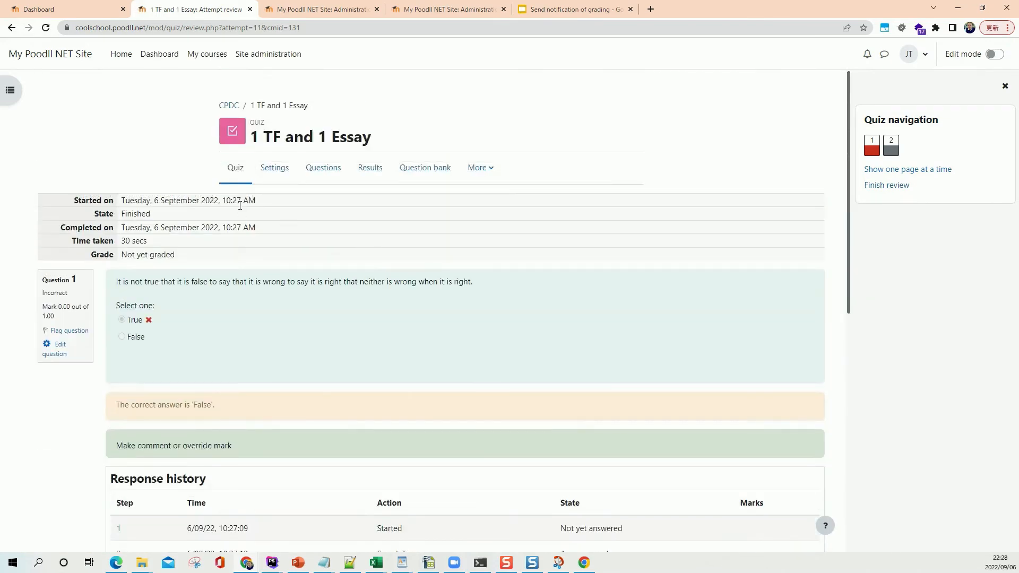
Open the Manual grading report in the results of the "1 TF and 1 Essay" quiz.
click(237, 170)
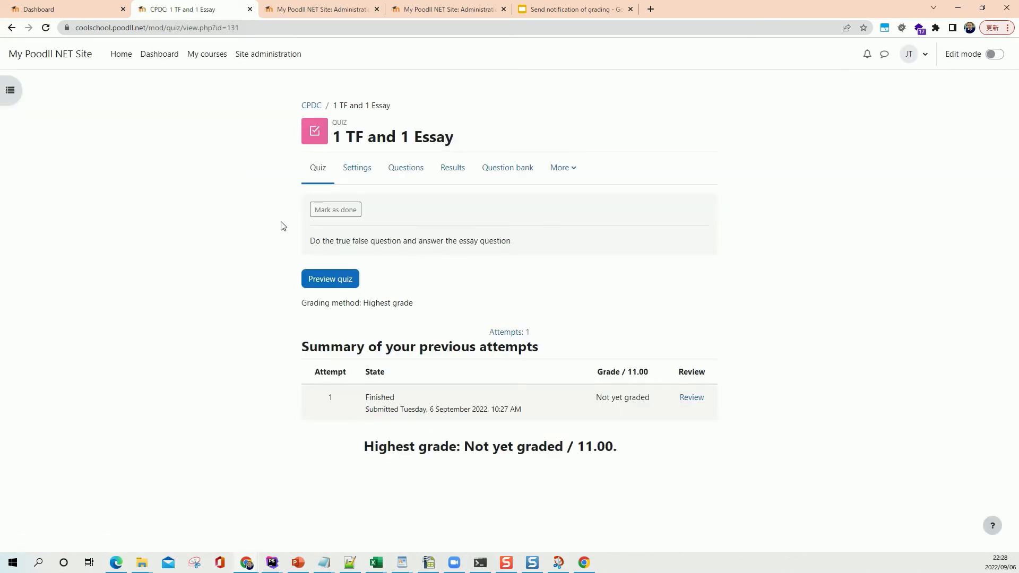
click(510, 332)
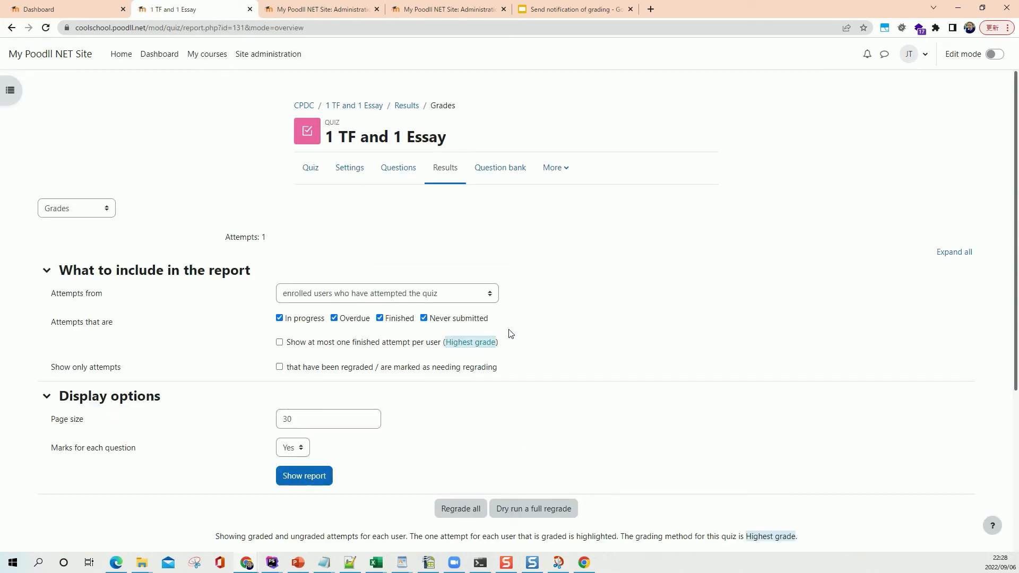
click(97, 211)
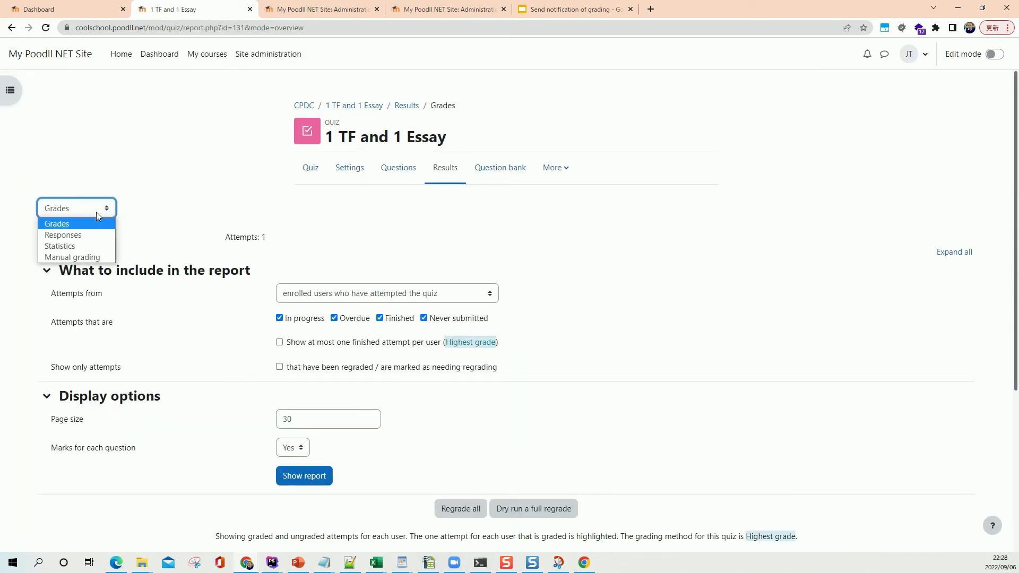
click(99, 257)
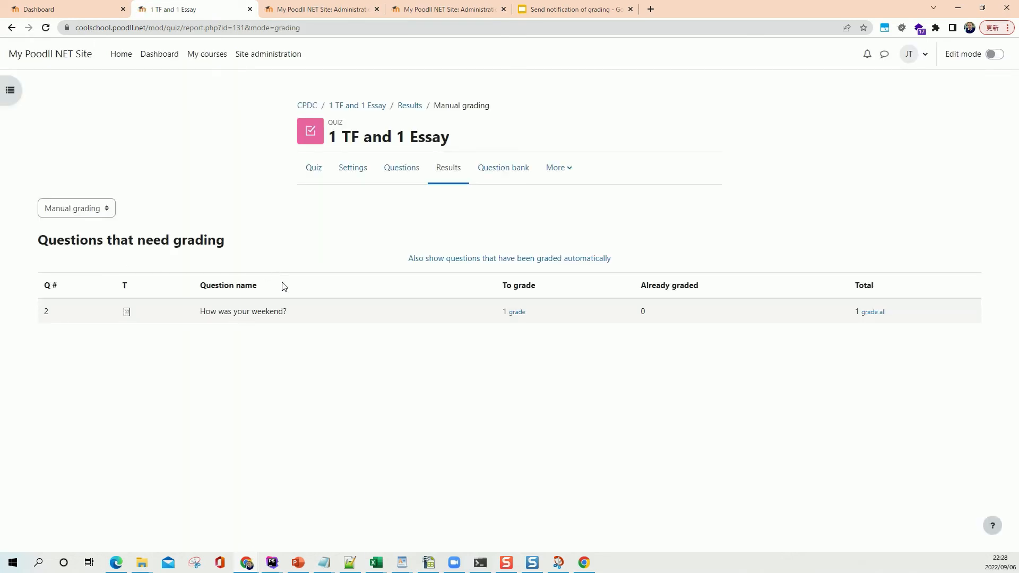
Grade the ungraded "How was your weekend?" essay attempt with a mark of 8 out of 10 and save it.
click(519, 313)
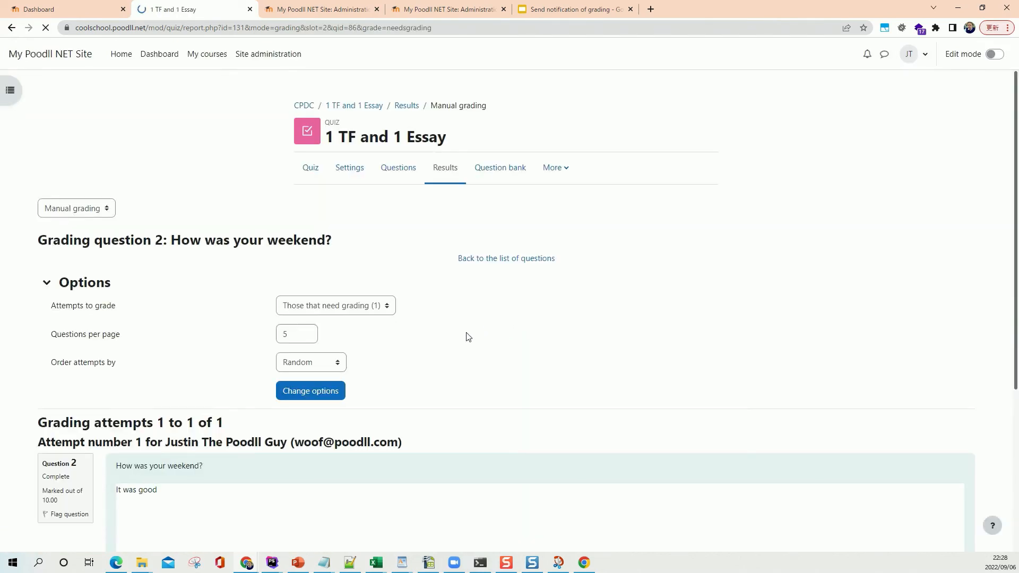
scroll(467, 337, down, 2)
scroll(467, 337, down, 4)
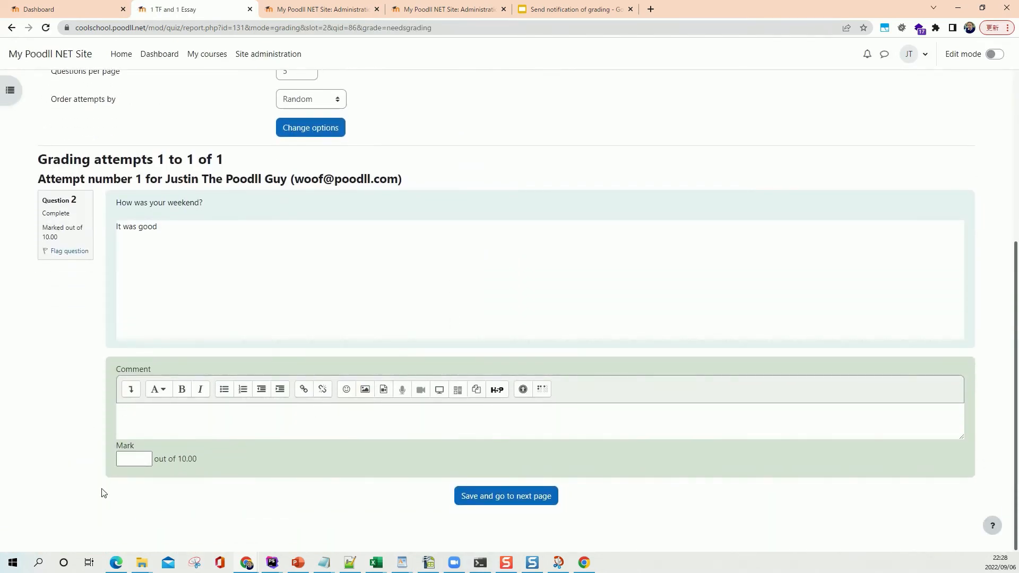
click(134, 458)
text(8)
click(470, 496)
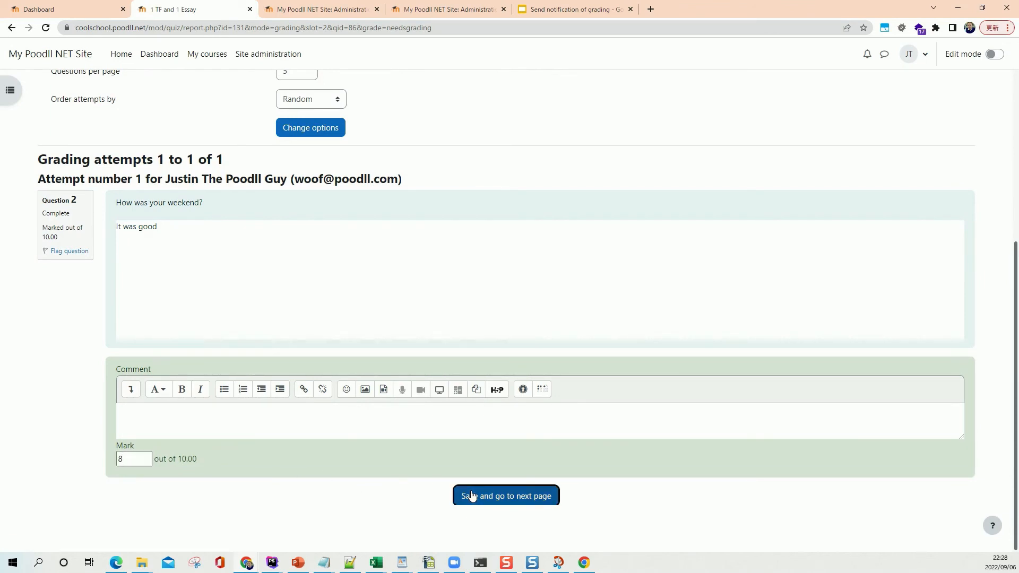